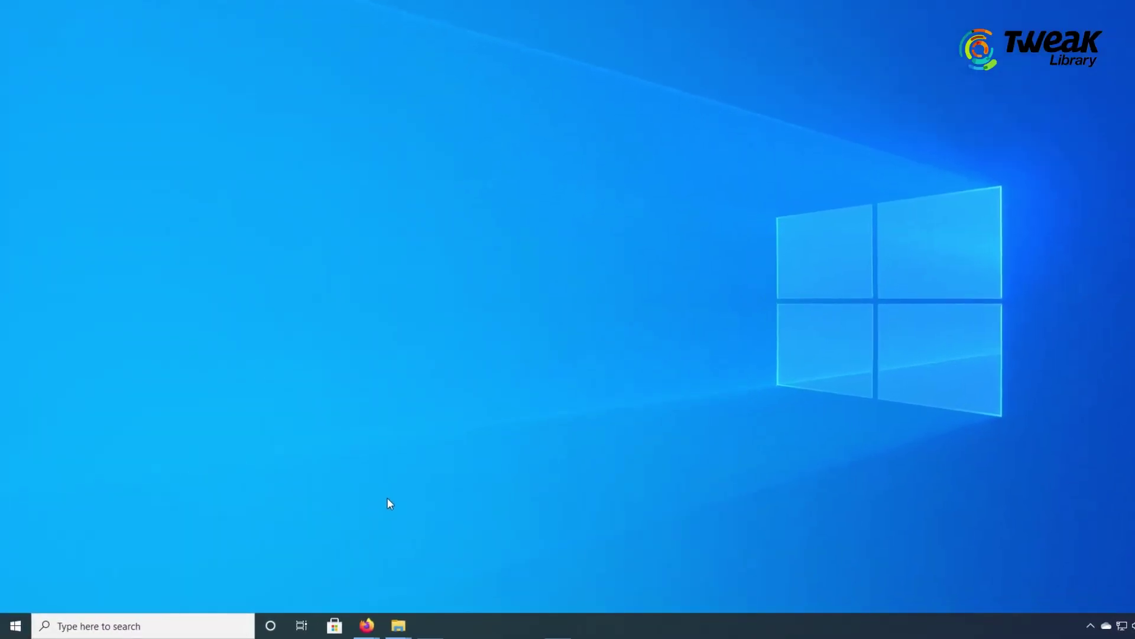
Launch the Local Group Policy Editor from the 'edit' search and maximize it.
{"action": "left_click", "coordinate": [189, 627]}
{"action": "type", "text": "e"}
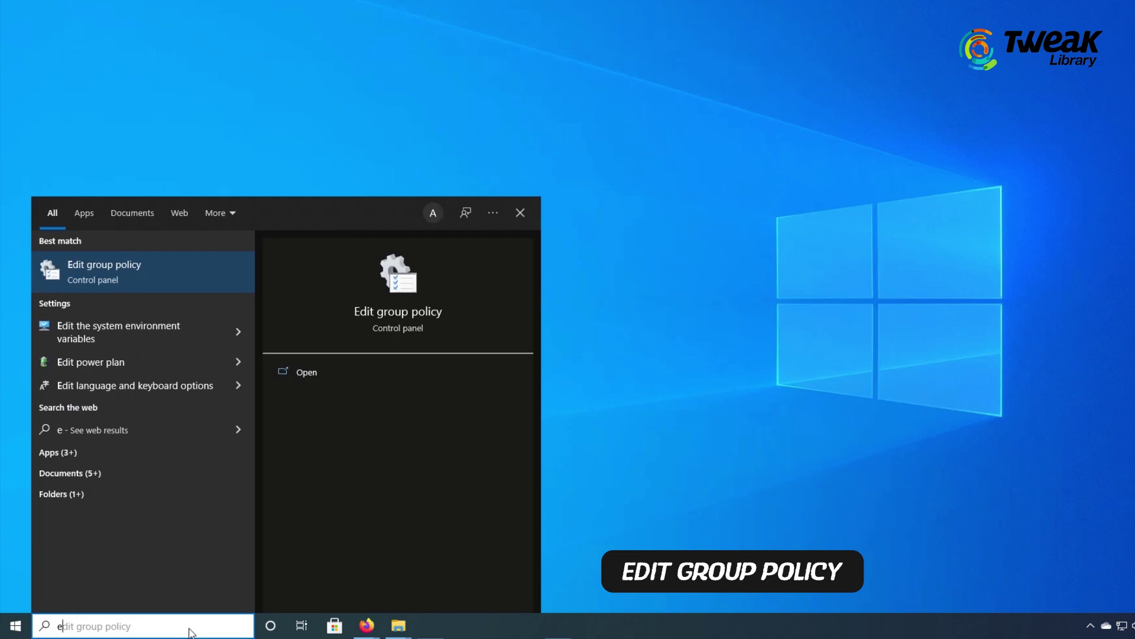
{"action": "type", "text": "dit"}
{"action": "left_click", "coordinate": [123, 274]}
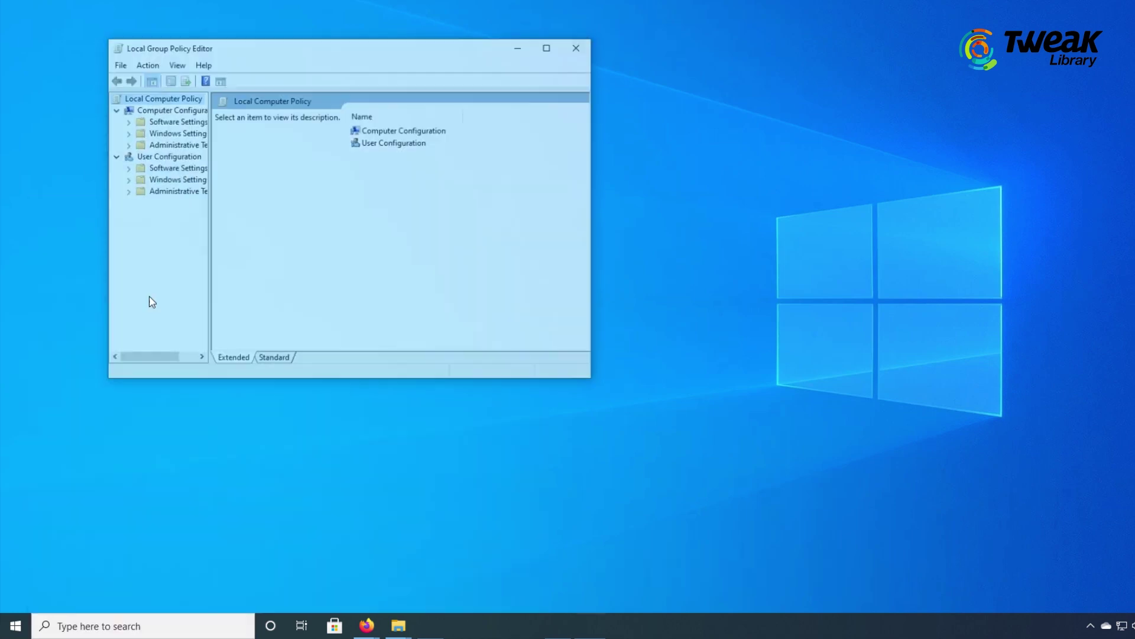
{"action": "left_click", "coordinate": [546, 48]}
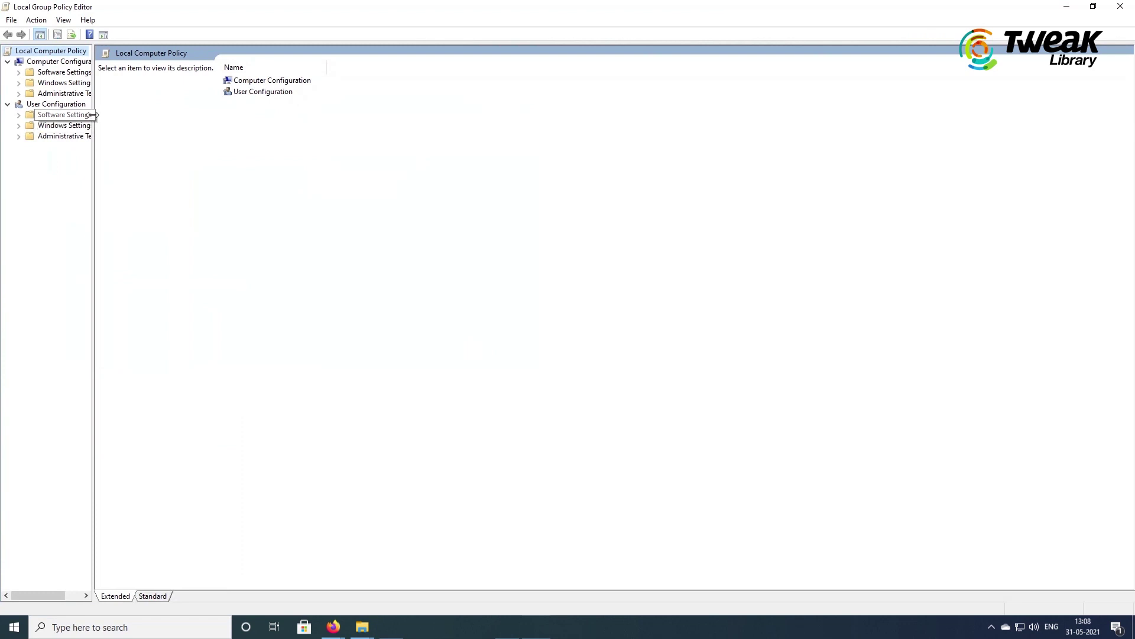
Navigate to Administrative Templates > Windows Components > BitLocker Drive Encryption > Operating System Drives.
{"action": "left_click_drag", "start_coordinate": [93, 115], "coordinate": [328, 168]}
{"action": "double_click", "coordinate": [59, 95]}
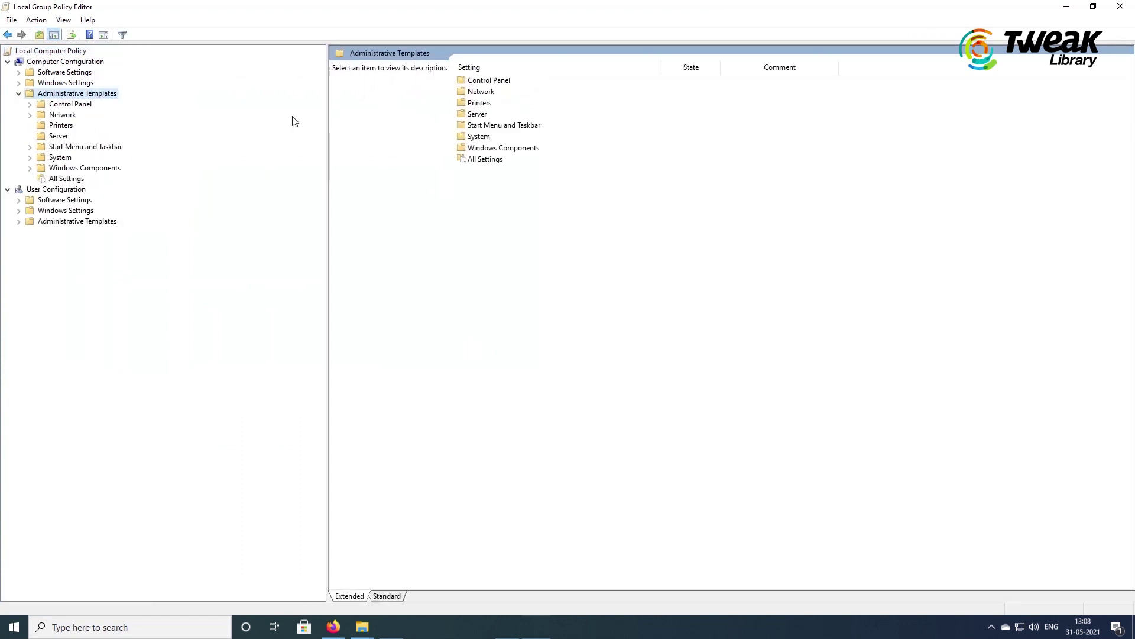
{"action": "double_click", "coordinate": [464, 149]}
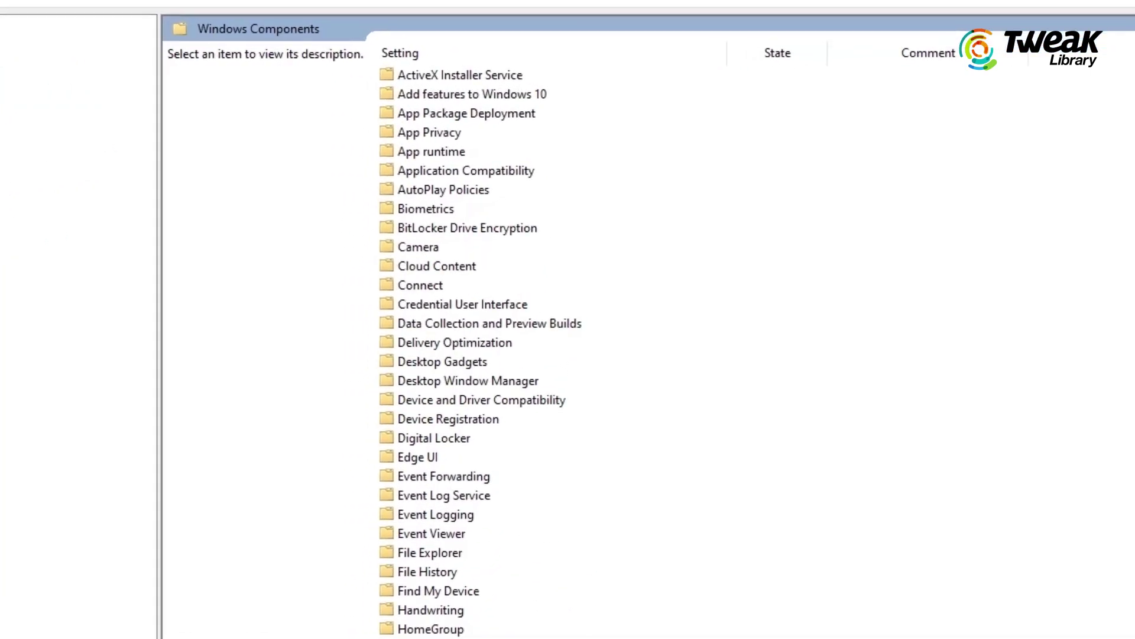
{"action": "double_click", "coordinate": [487, 230]}
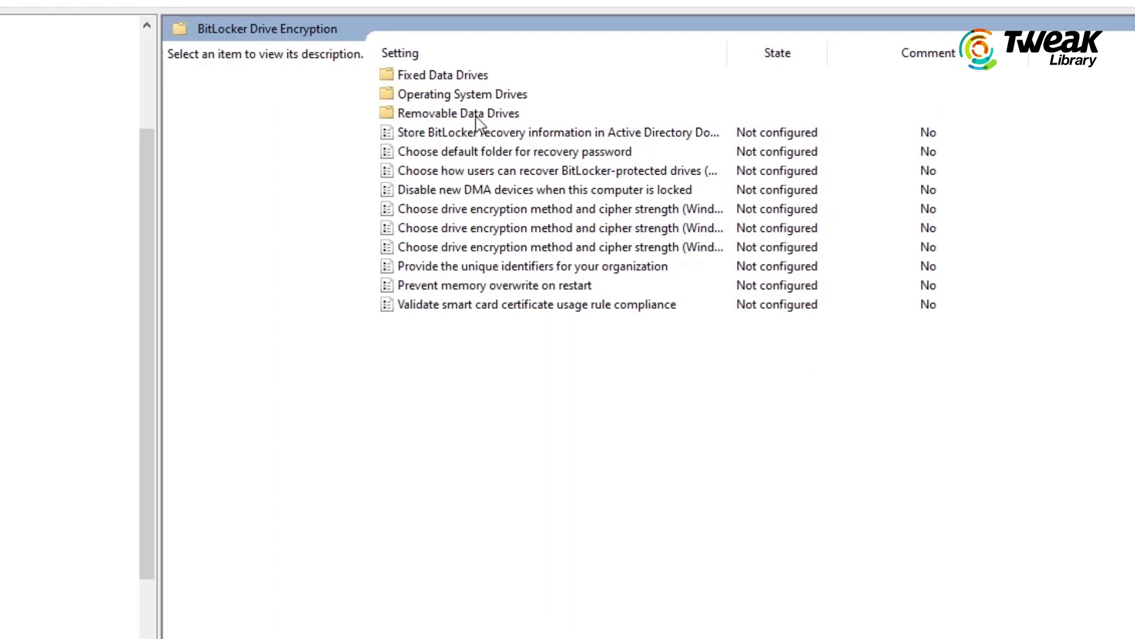
{"action": "double_click", "coordinate": [436, 95]}
{"action": "left_click", "coordinate": [433, 96]}
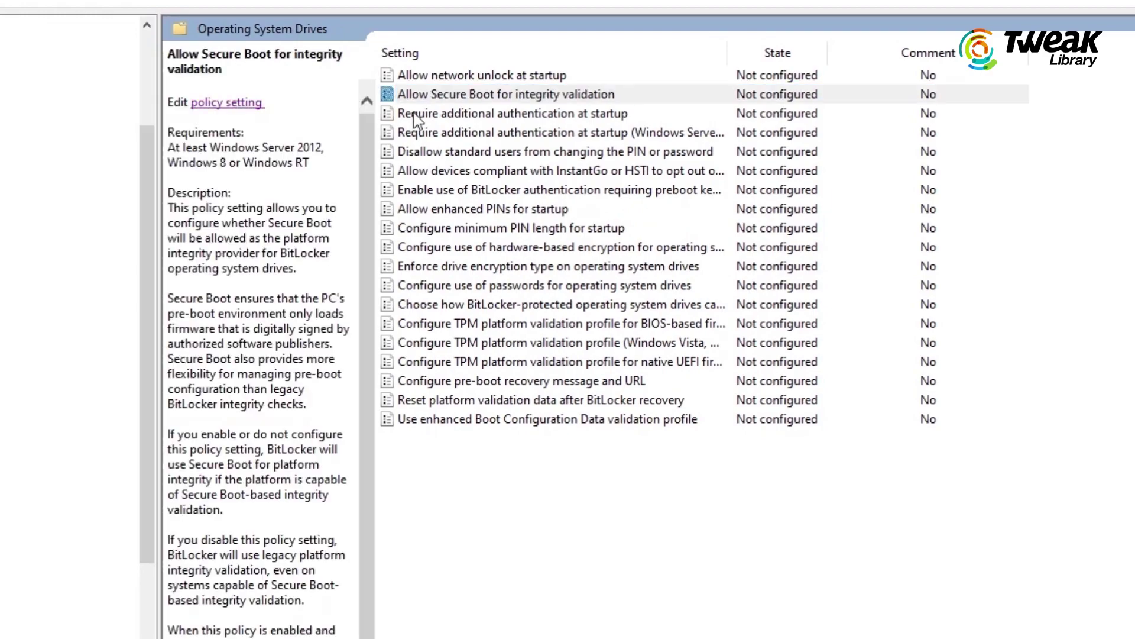
Enable Require additional authentication at startup, keeping TPM startup on Allow TPM.
{"action": "double_click", "coordinate": [413, 114]}
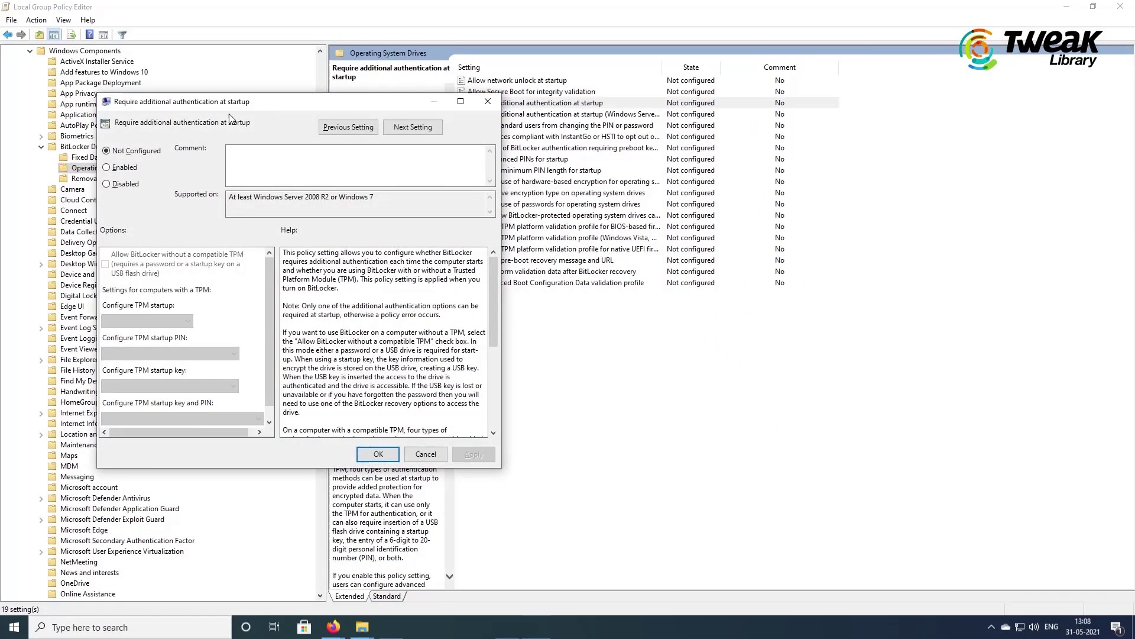
{"action": "left_click_drag", "start_coordinate": [264, 110], "coordinate": [682, 101]}
{"action": "left_click", "coordinate": [541, 160]}
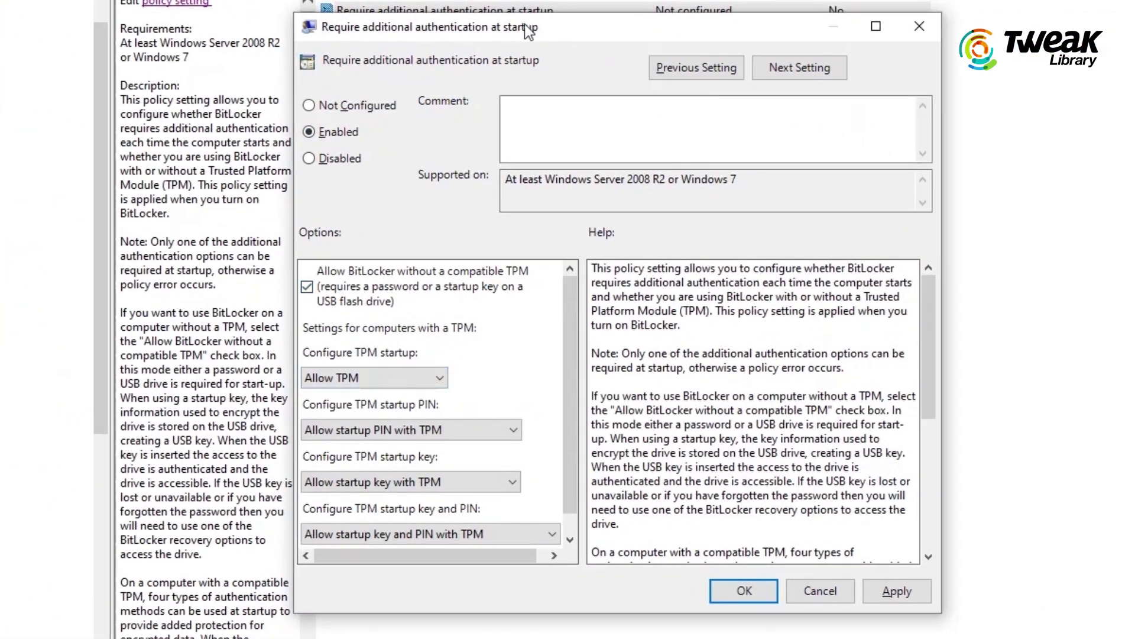
{"action": "left_click_drag", "start_coordinate": [544, 29], "coordinate": [562, 33]}
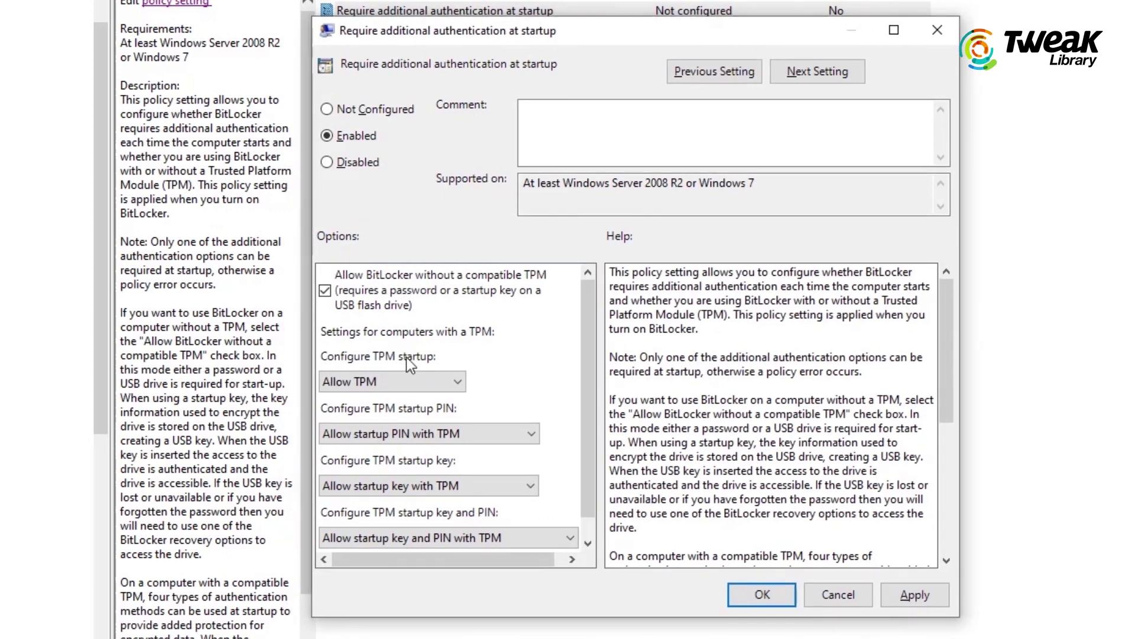
{"action": "left_click", "coordinate": [407, 381]}
{"action": "left_click", "coordinate": [349, 399]}
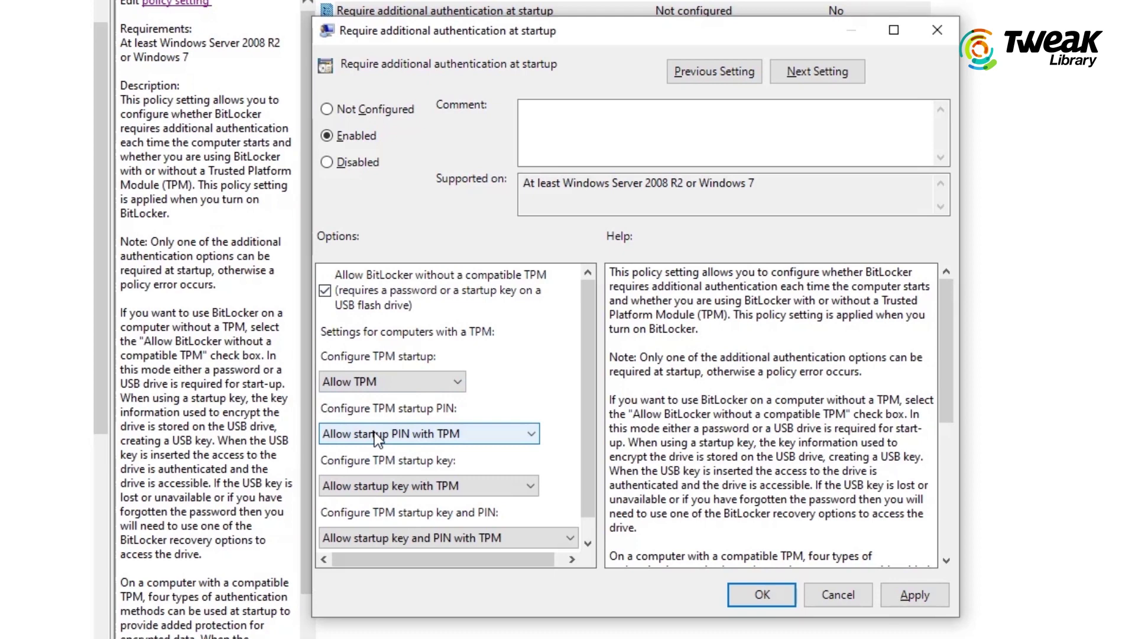
Keep the startup PIN, startup key, and key-and-PIN options on Allow with TPM, then save.
{"action": "left_click", "coordinate": [374, 433]}
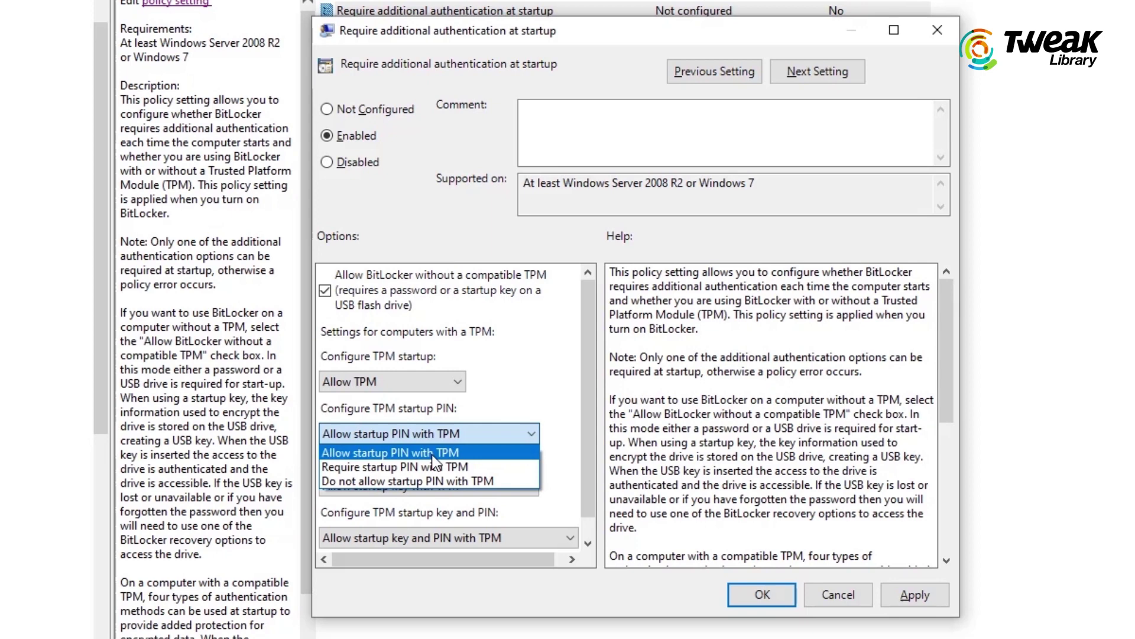
{"action": "left_click", "coordinate": [432, 452]}
{"action": "left_click", "coordinate": [431, 435]}
{"action": "left_click", "coordinate": [371, 492]}
{"action": "left_click", "coordinate": [367, 493]}
{"action": "left_click", "coordinate": [360, 505]}
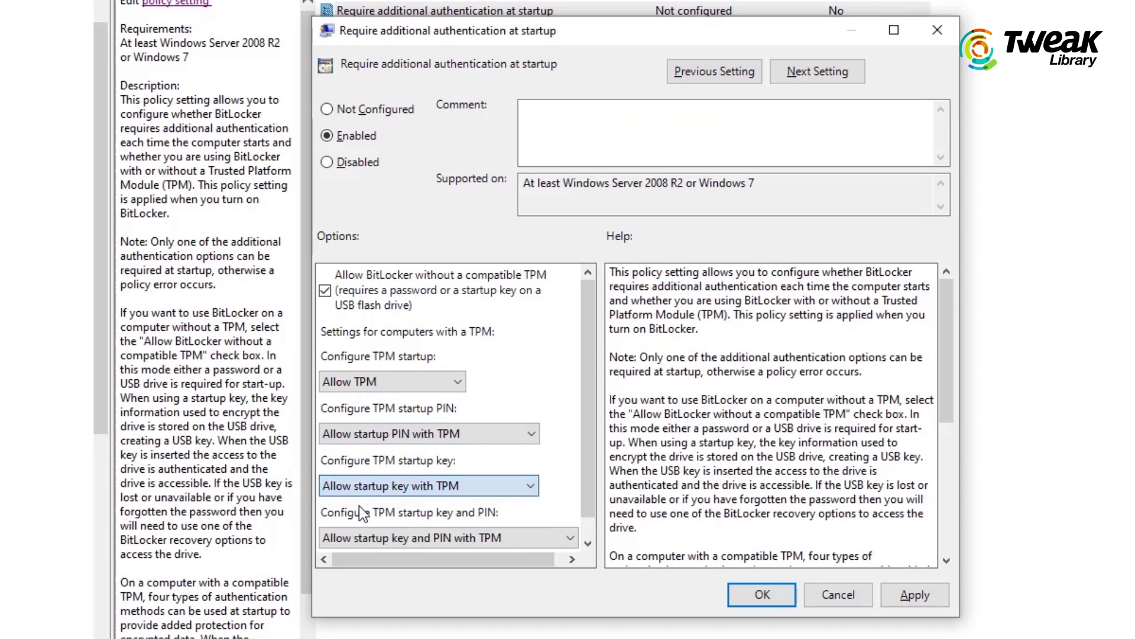
{"action": "left_click", "coordinate": [367, 537]}
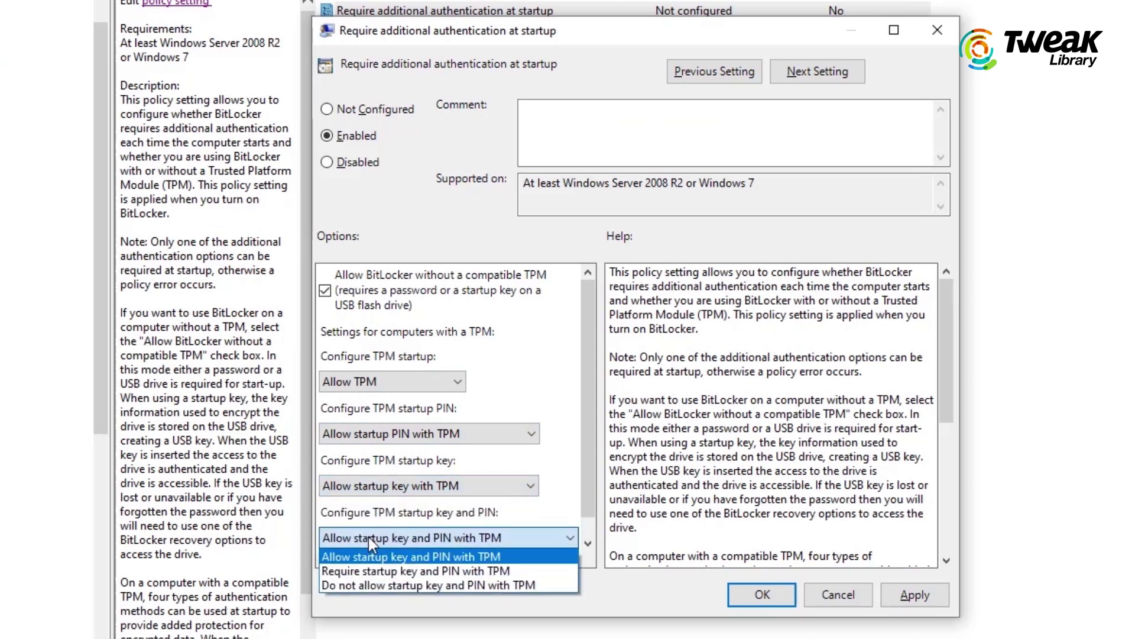
{"action": "left_click", "coordinate": [347, 559]}
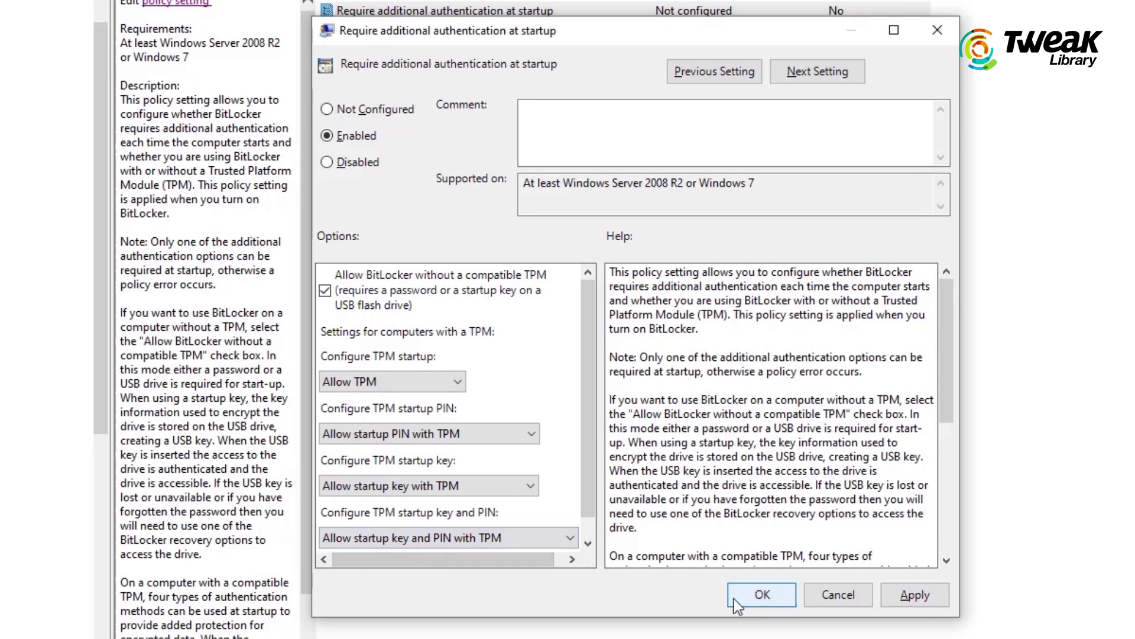
{"action": "scroll", "coordinate": [524, 453], "scroll_direction": "down", "scroll_amount": 1}
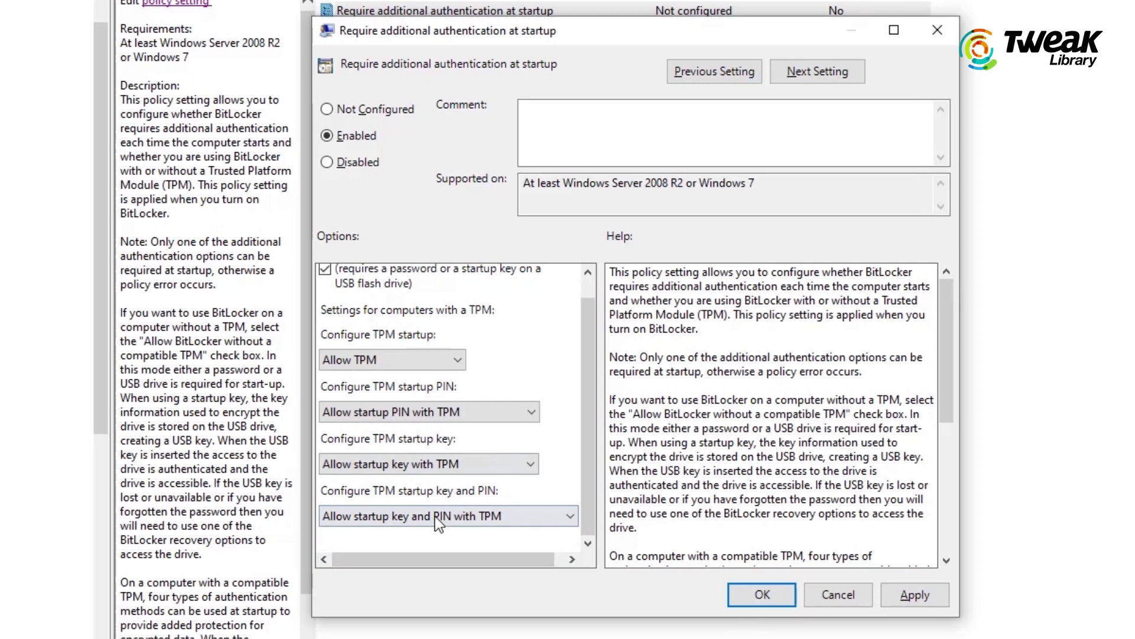
{"action": "left_click", "coordinate": [406, 516]}
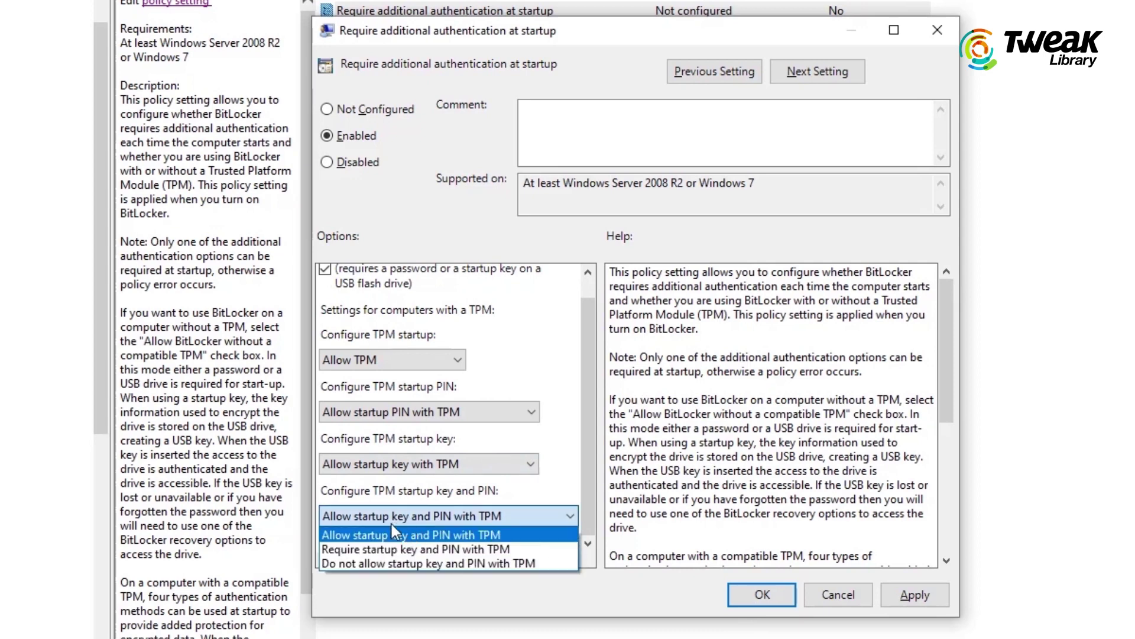
{"action": "left_click", "coordinate": [371, 534]}
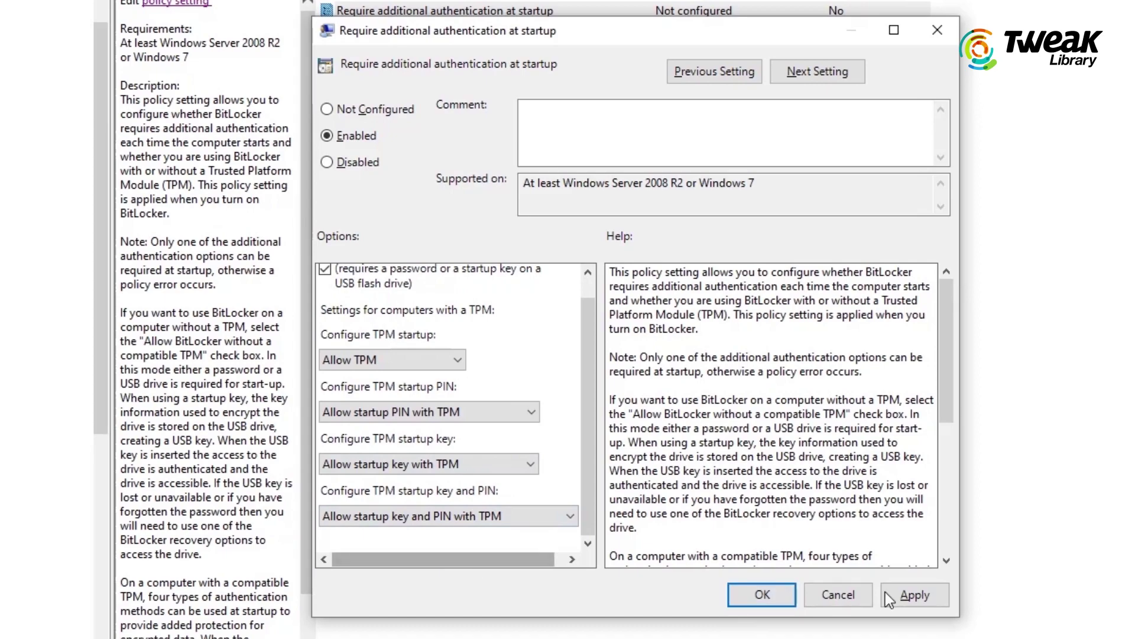
{"action": "left_click", "coordinate": [784, 601]}
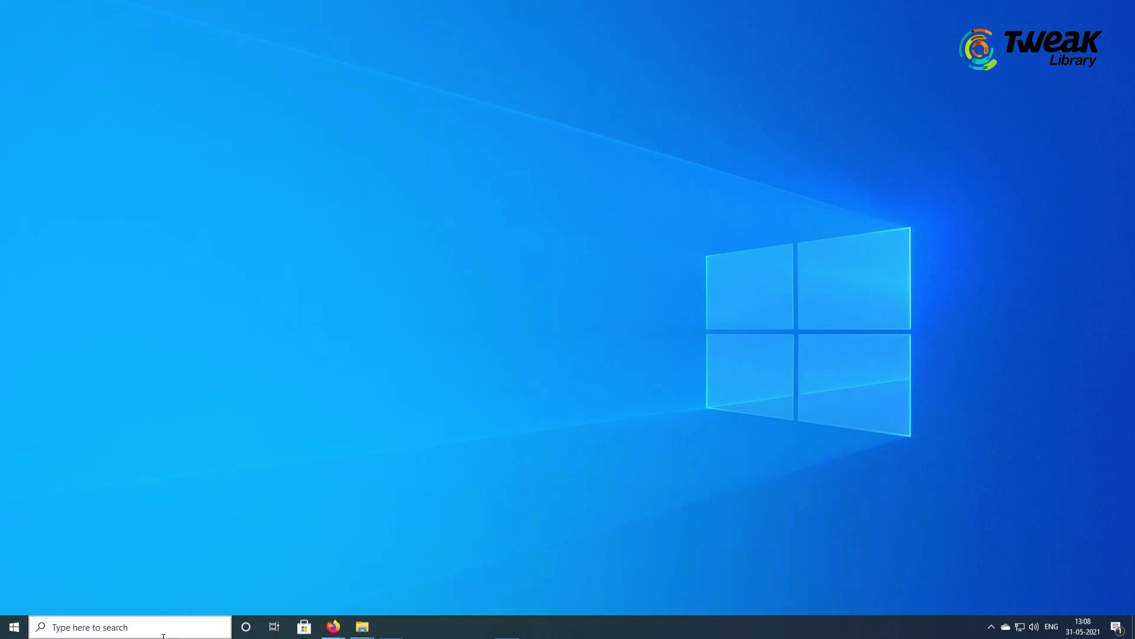
Open Services from the 'ser' search and scroll down to the vgc service.
{"action": "left_click", "coordinate": [162, 632]}
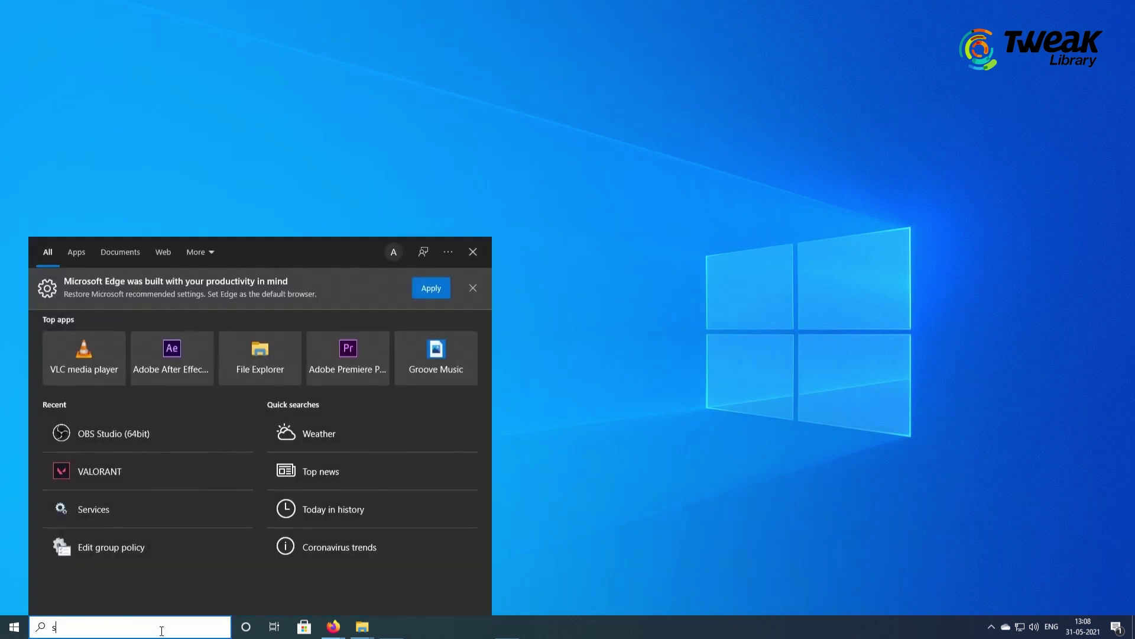
{"action": "type", "text": "serv"}
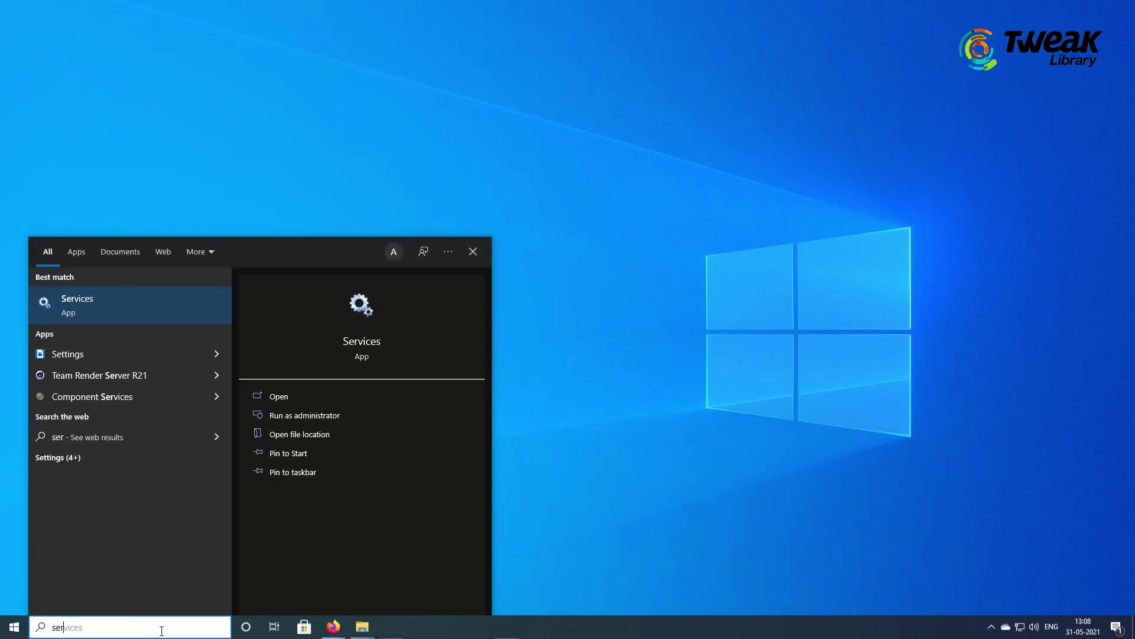
{"action": "left_click", "coordinate": [73, 304]}
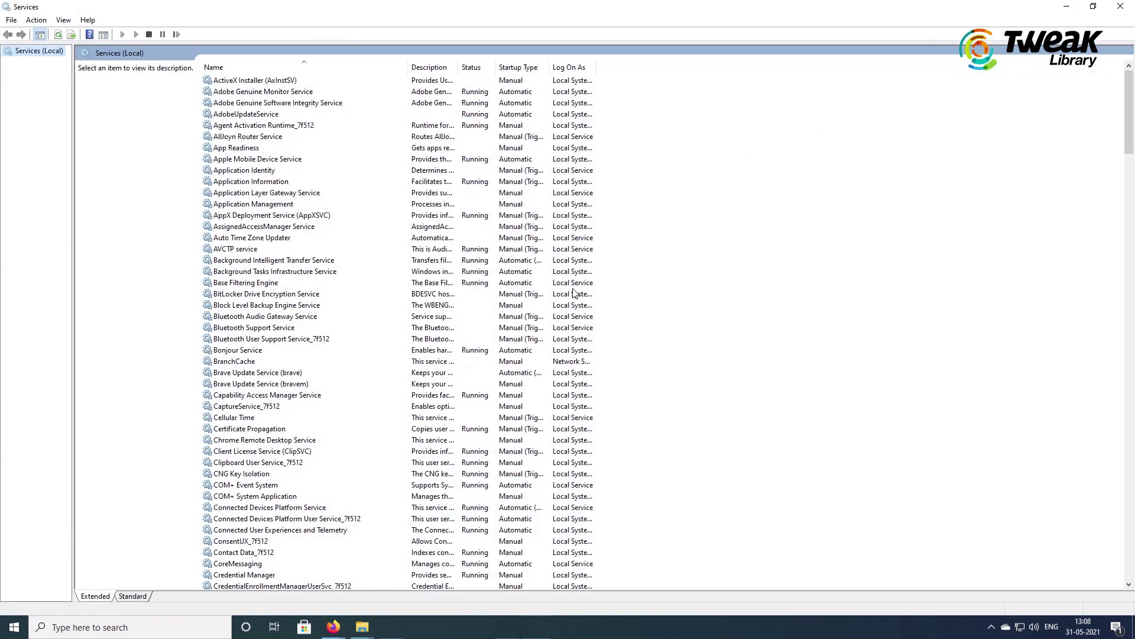
{"action": "scroll", "coordinate": [395, 382], "scroll_direction": "down", "scroll_amount": 20}
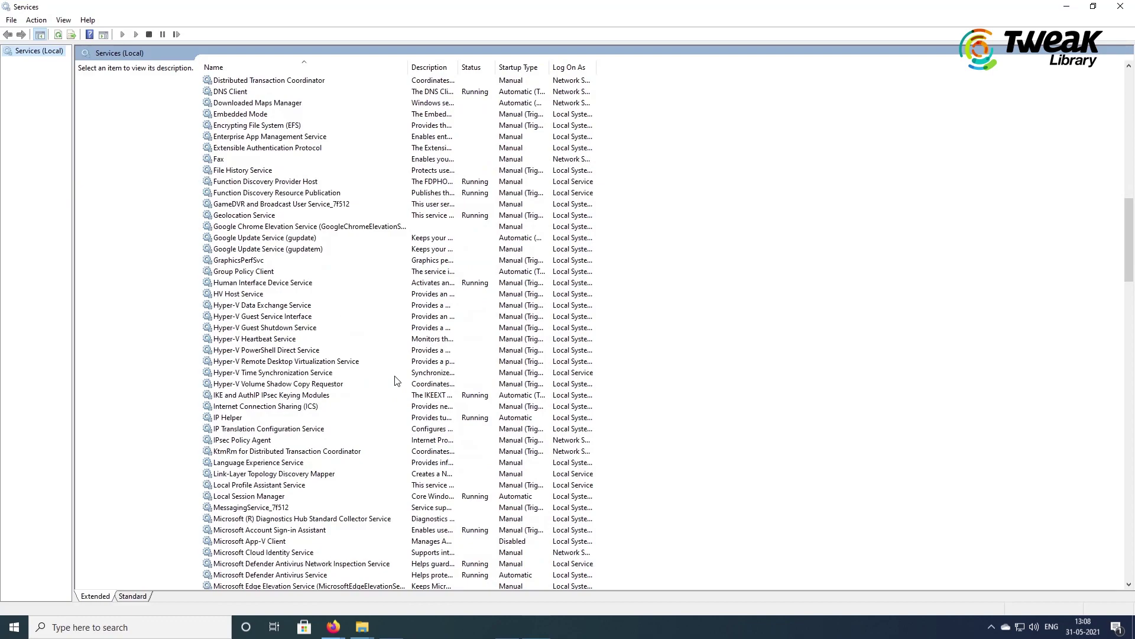
{"action": "scroll", "coordinate": [396, 380], "scroll_direction": "down", "scroll_amount": 20}
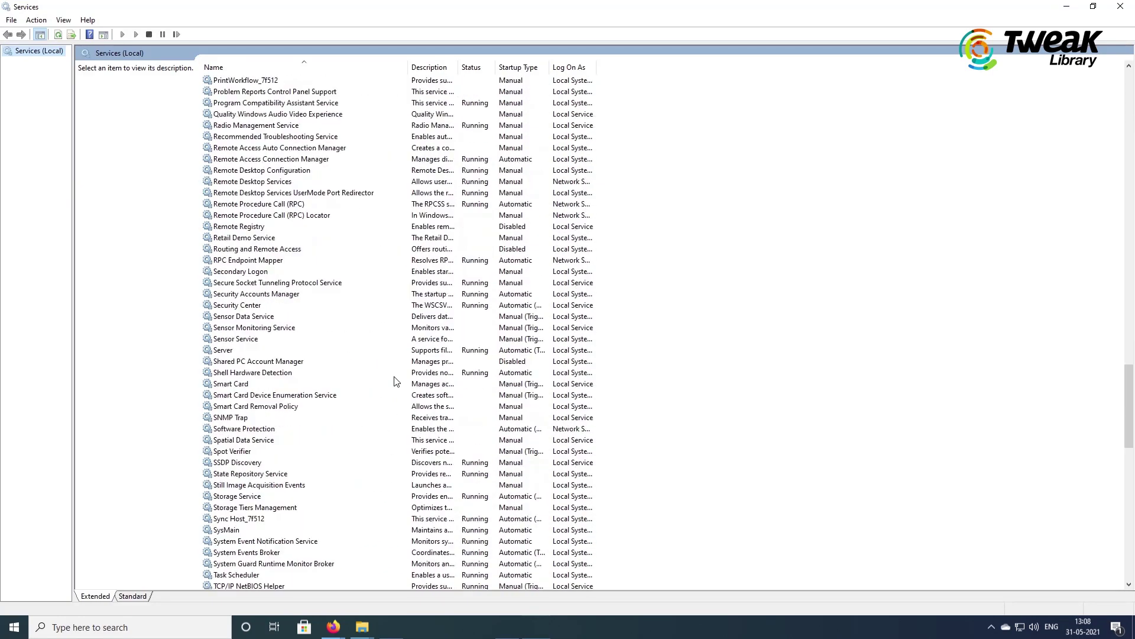
{"action": "scroll", "coordinate": [396, 380], "scroll_direction": "down", "scroll_amount": 4}
Set the vgc service's startup type to Automatic in its properties and apply it.
{"action": "left_click", "coordinate": [220, 441]}
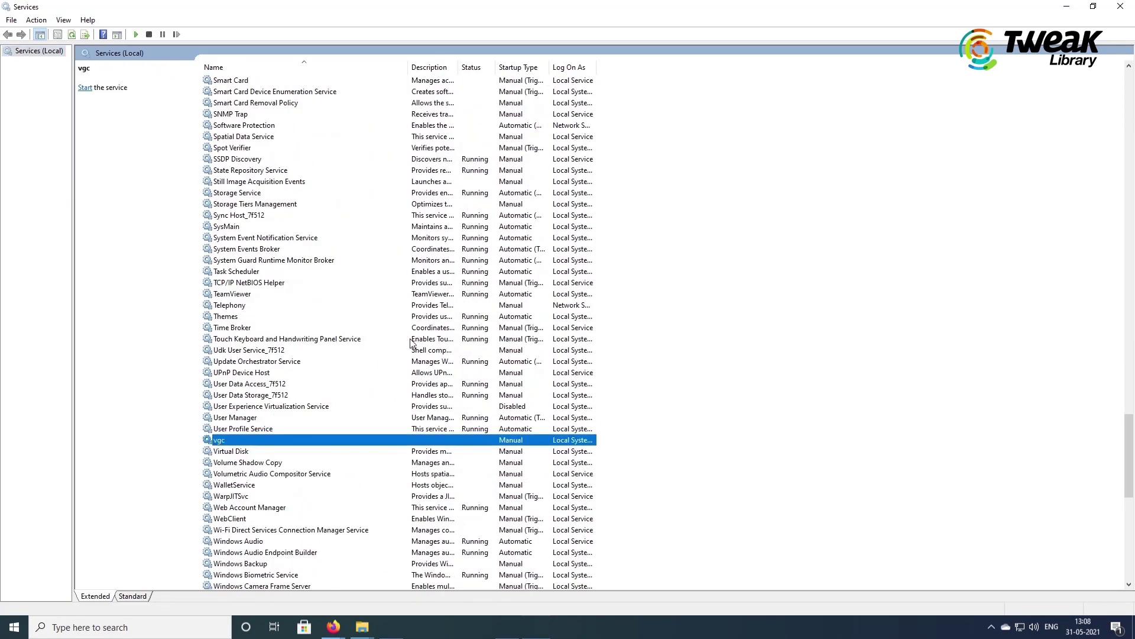
{"action": "right_click", "coordinate": [313, 440]}
{"action": "left_click", "coordinate": [332, 550]}
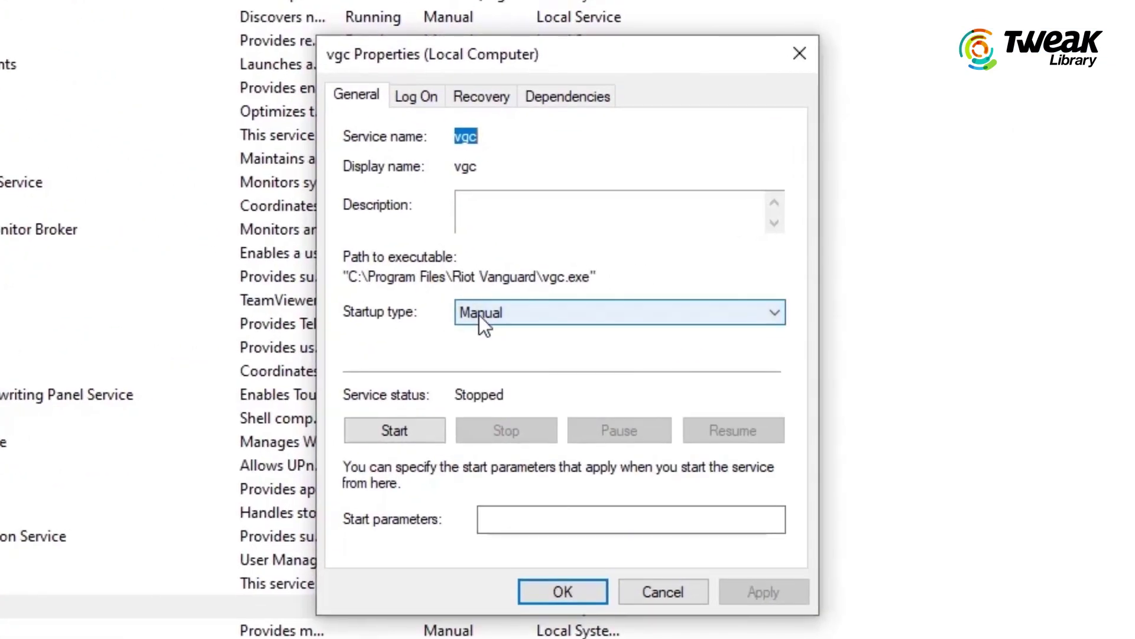
{"action": "left_click", "coordinate": [479, 315]}
{"action": "left_click", "coordinate": [466, 350]}
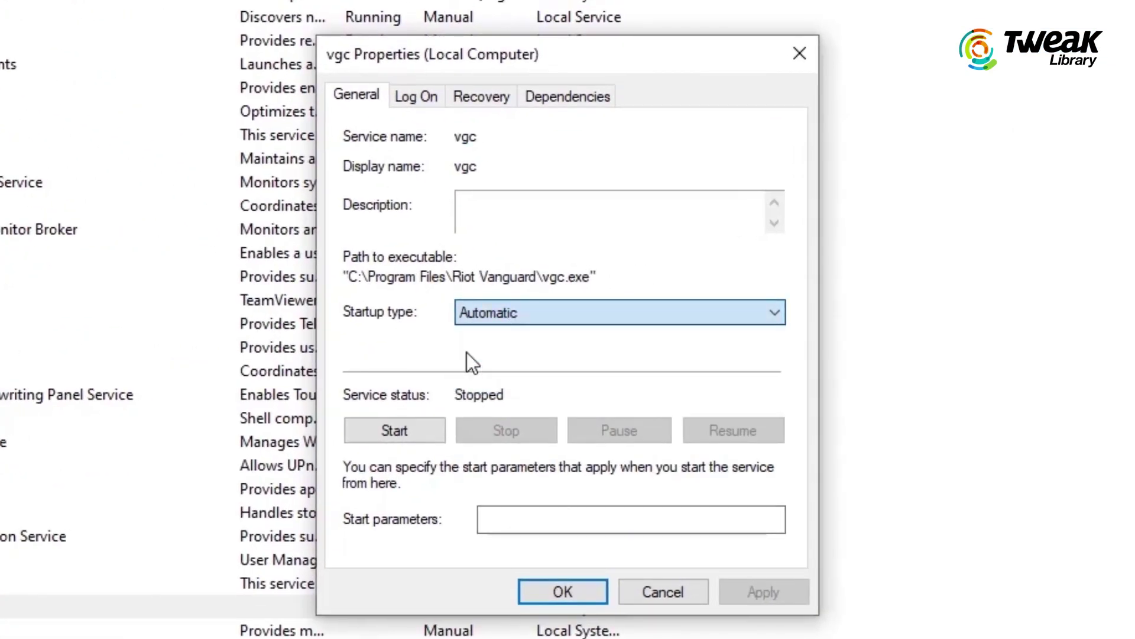
{"action": "left_click", "coordinate": [757, 593]}
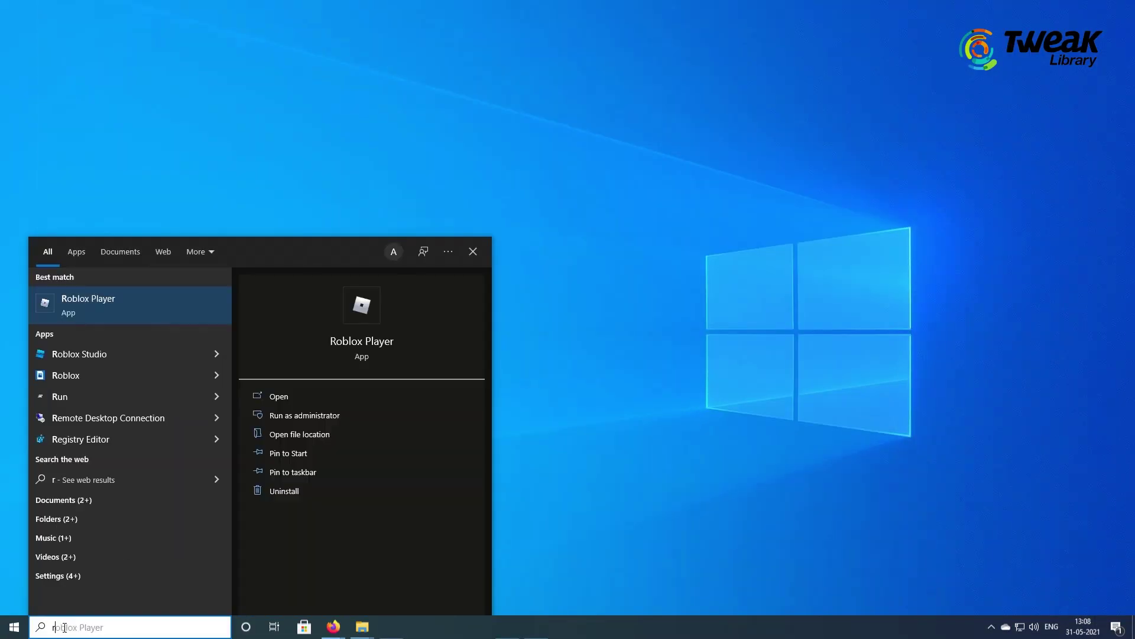
Open Run from the 'run' search and submit %localappdata%.
{"action": "type", "text": "run"}
{"action": "left_click", "coordinate": [69, 310]}
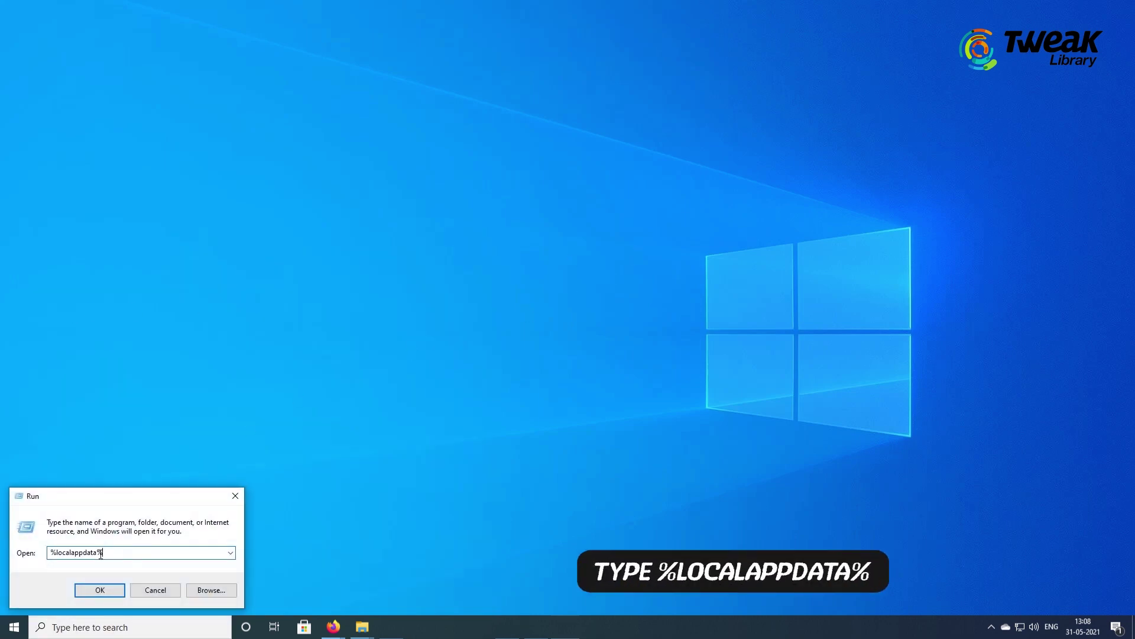
{"action": "left_click", "coordinate": [98, 590]}
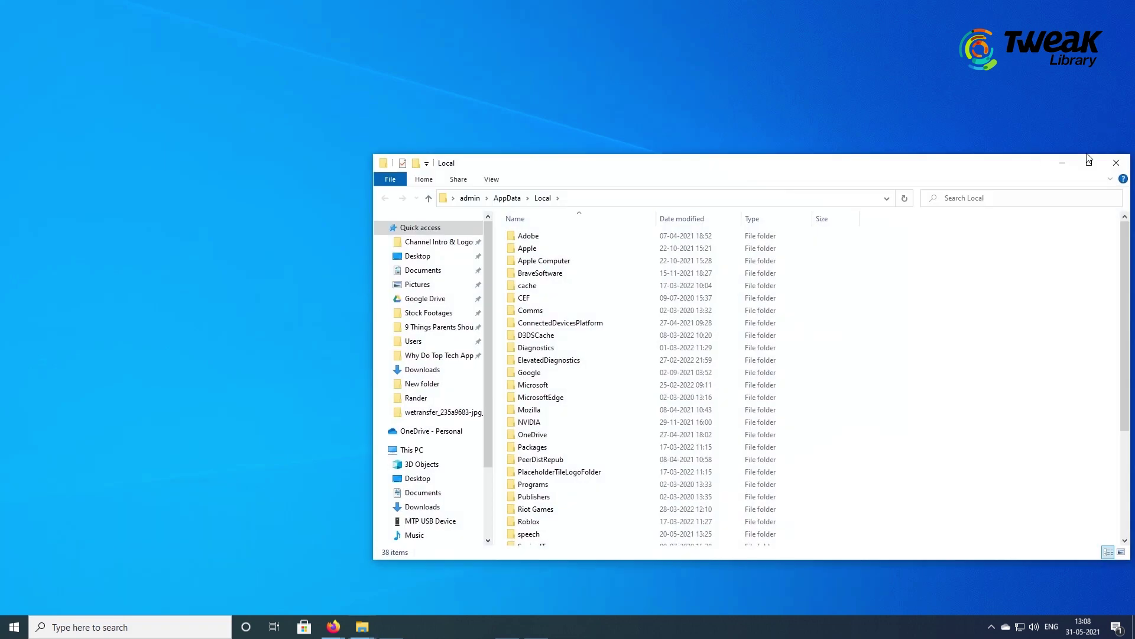
Permanently delete the three log files in VALORANT\Saved\Logs.
{"action": "left_click", "coordinate": [1090, 161]}
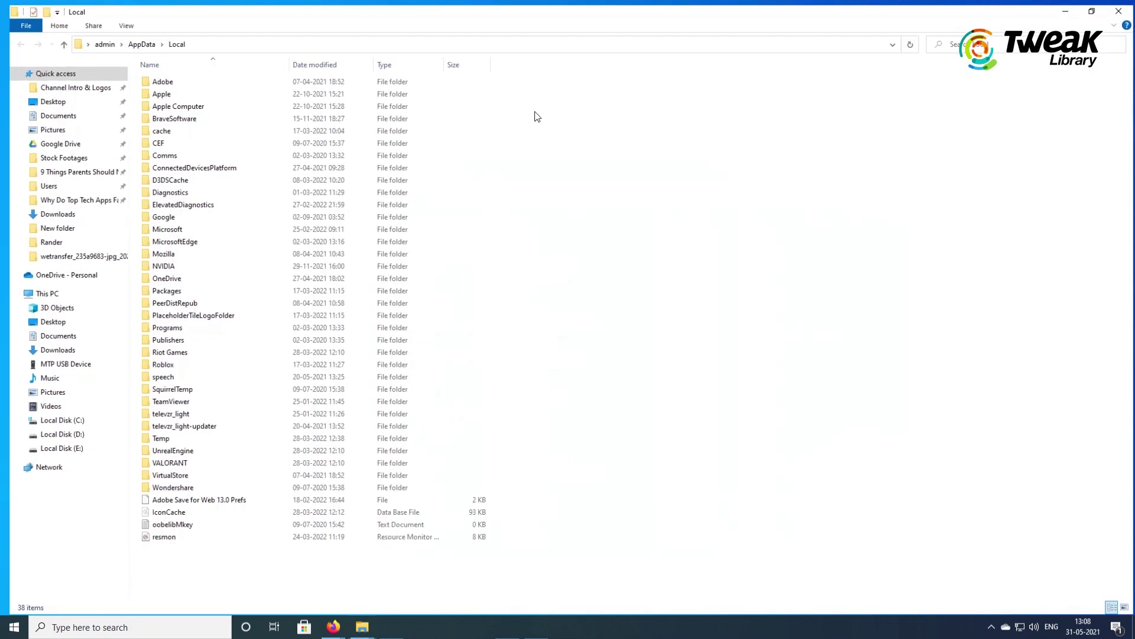
{"action": "right_click", "coordinate": [664, 237]}
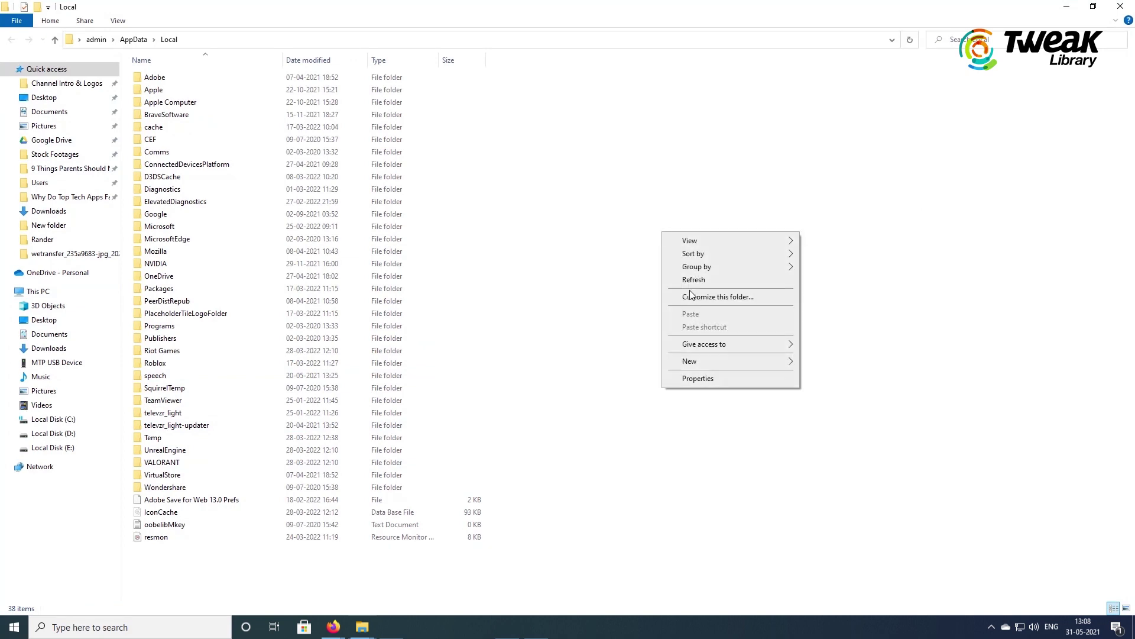
{"action": "left_click", "coordinate": [618, 274]}
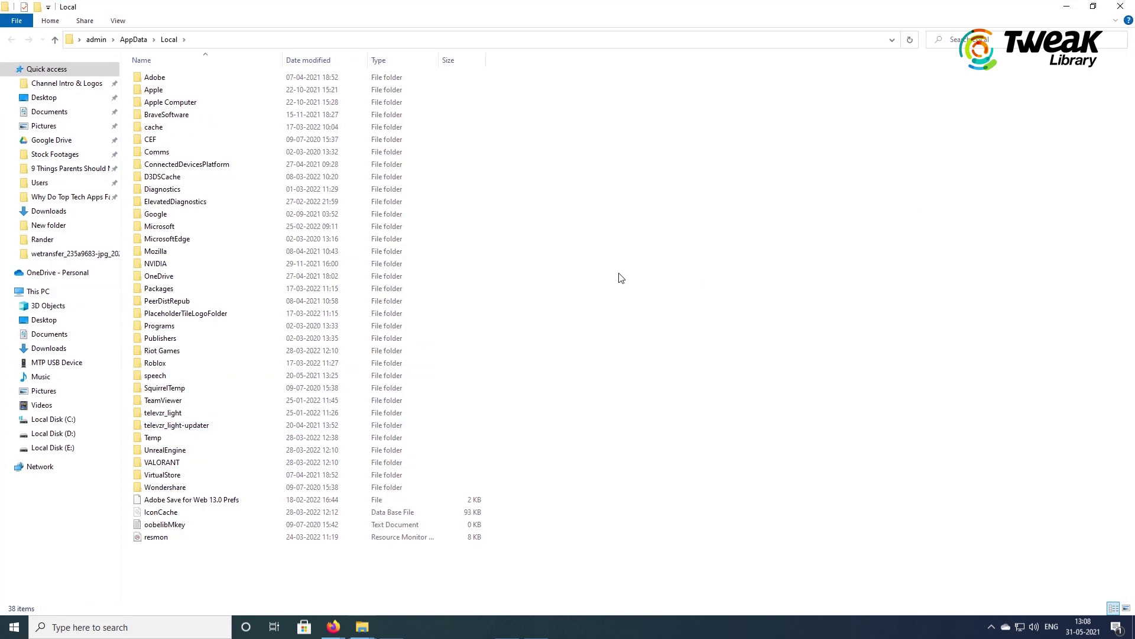
{"action": "double_click", "coordinate": [155, 462]}
{"action": "double_click", "coordinate": [146, 81]}
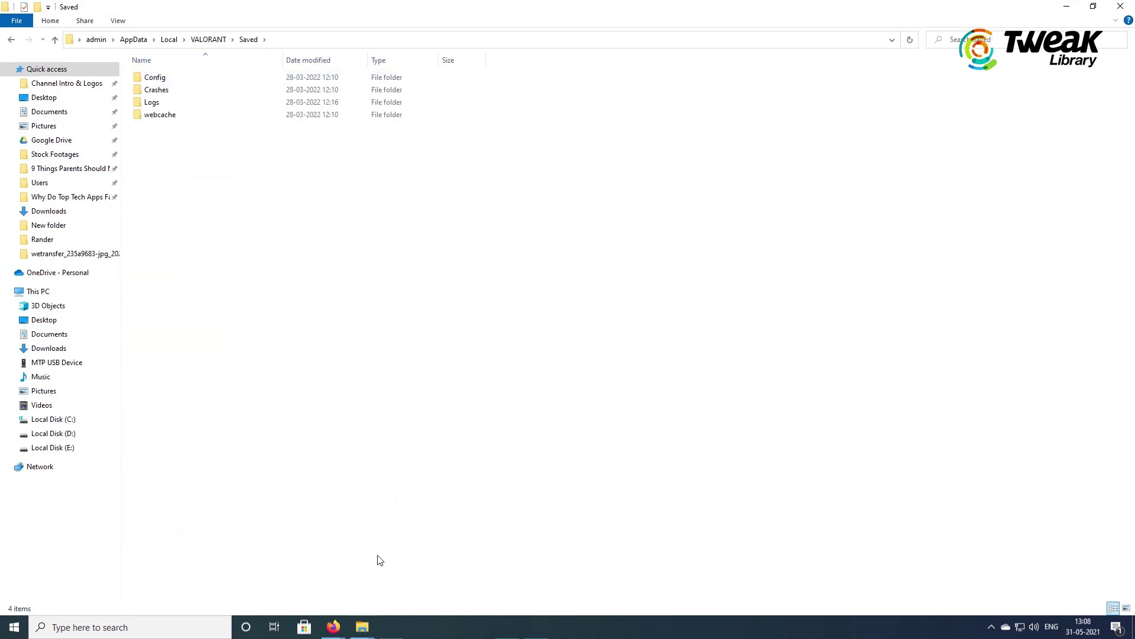
{"action": "double_click", "coordinate": [151, 102]}
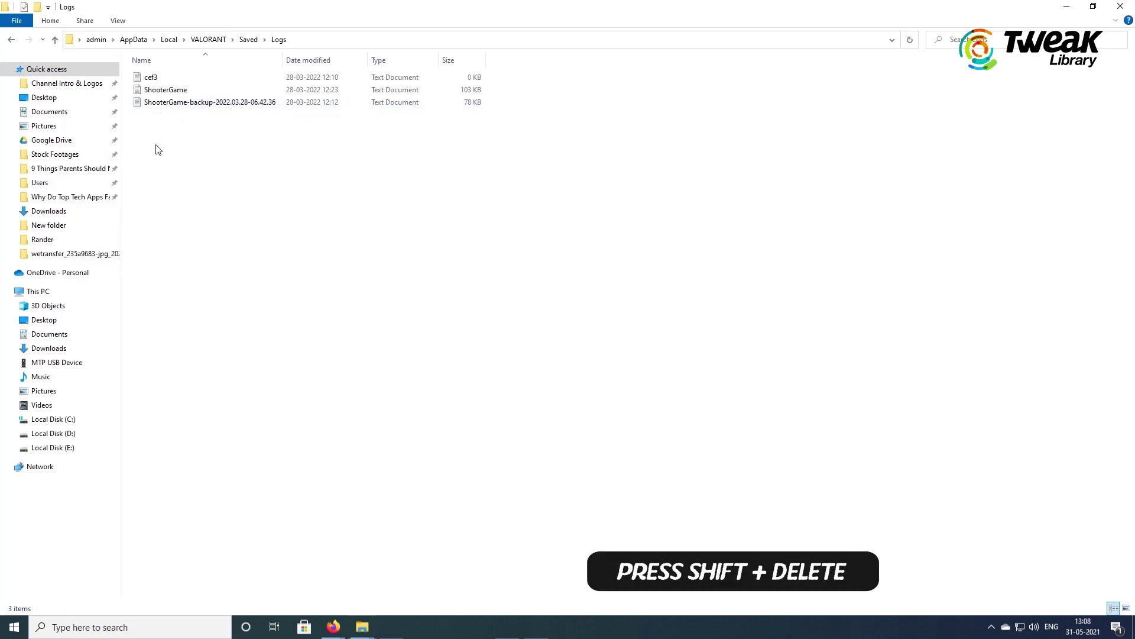
{"action": "left_click_drag", "start_coordinate": [156, 144], "coordinate": [291, 78]}
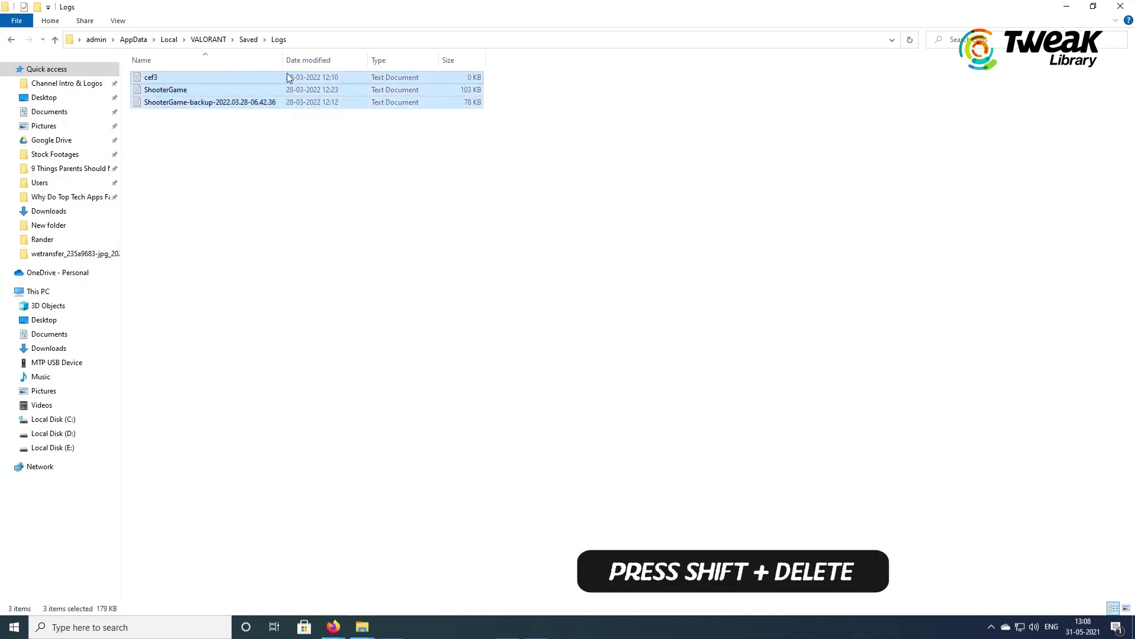
{"action": "key", "text": "shift+Delete"}
Delete both UE4CC-Windows crash-report folders in Saved\Config\CrashReportClient.
{"action": "left_click", "coordinate": [247, 42]}
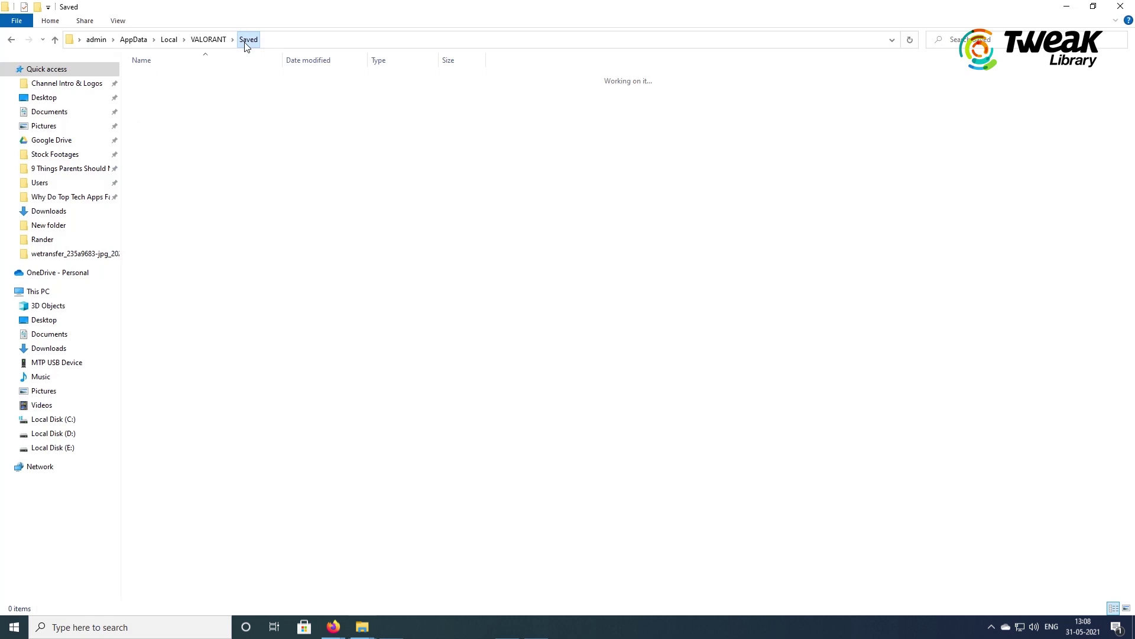
{"action": "double_click", "coordinate": [173, 78]}
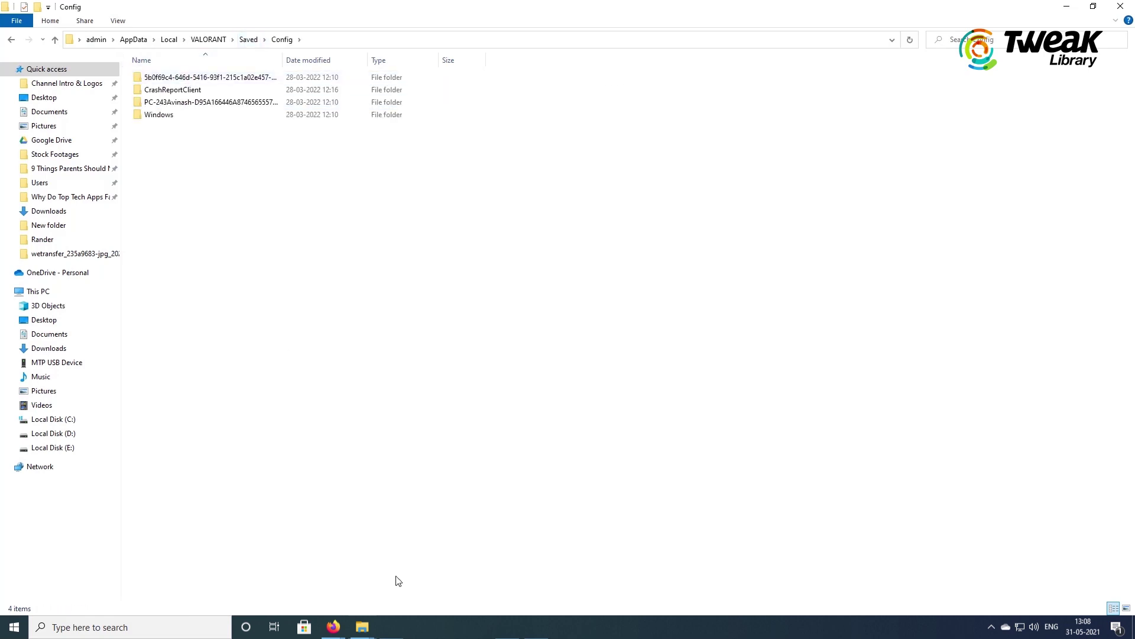
{"action": "double_click", "coordinate": [180, 91]}
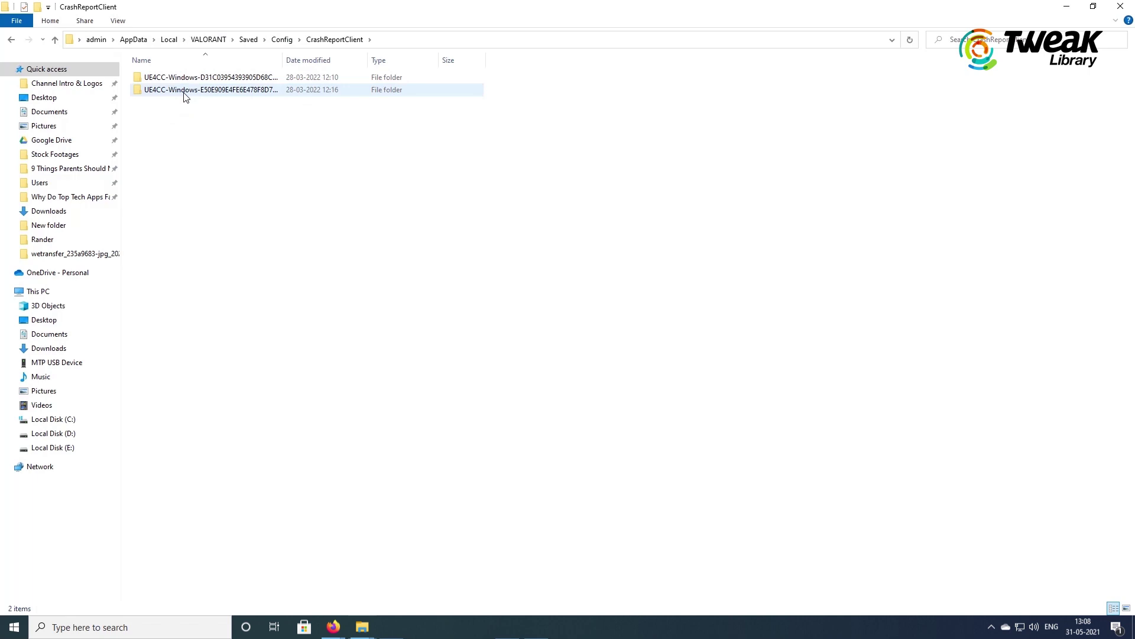
{"action": "left_click_drag", "start_coordinate": [266, 162], "coordinate": [199, 81]}
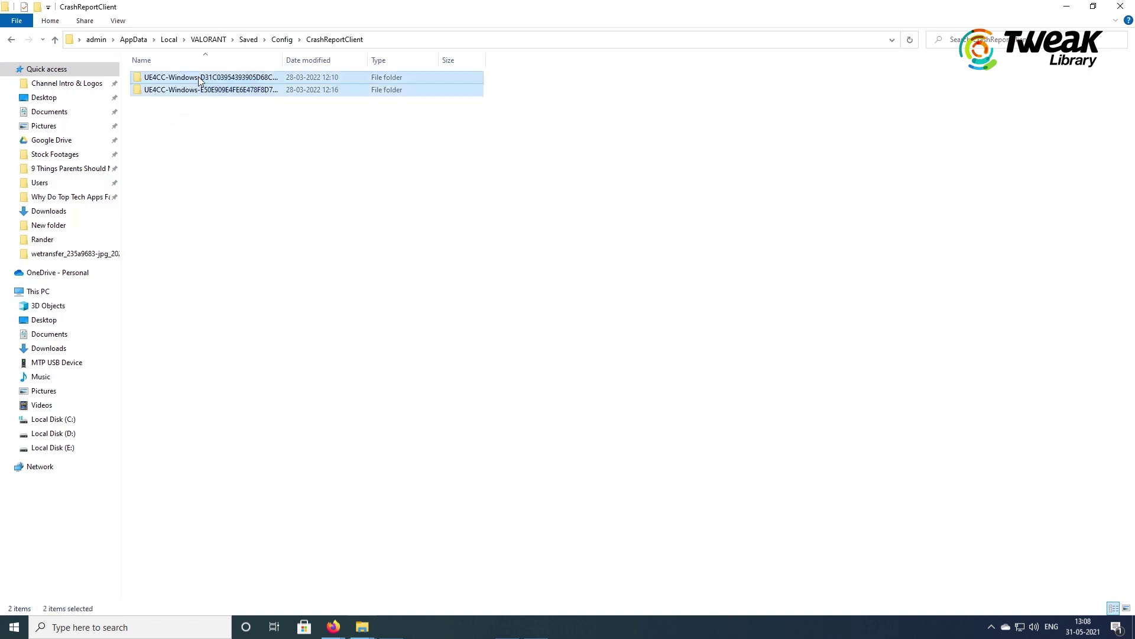
{"action": "right_click", "coordinate": [199, 81]}
{"action": "left_click", "coordinate": [230, 296]}
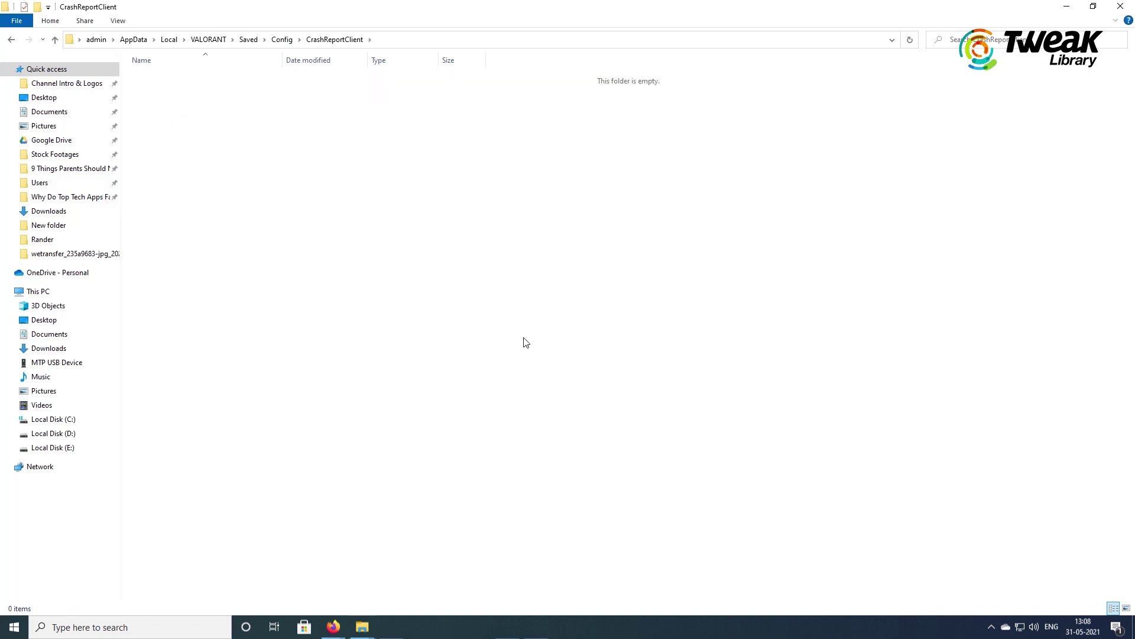